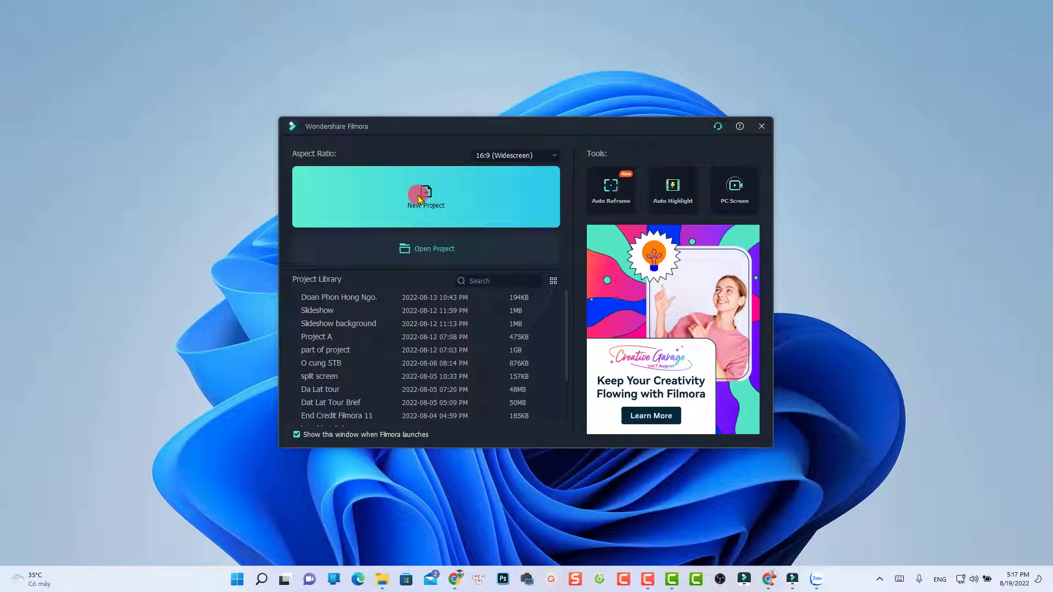
Start a new empty project and confirm in Help > About that Filmora is version 10.7.7.9
click(419, 197)
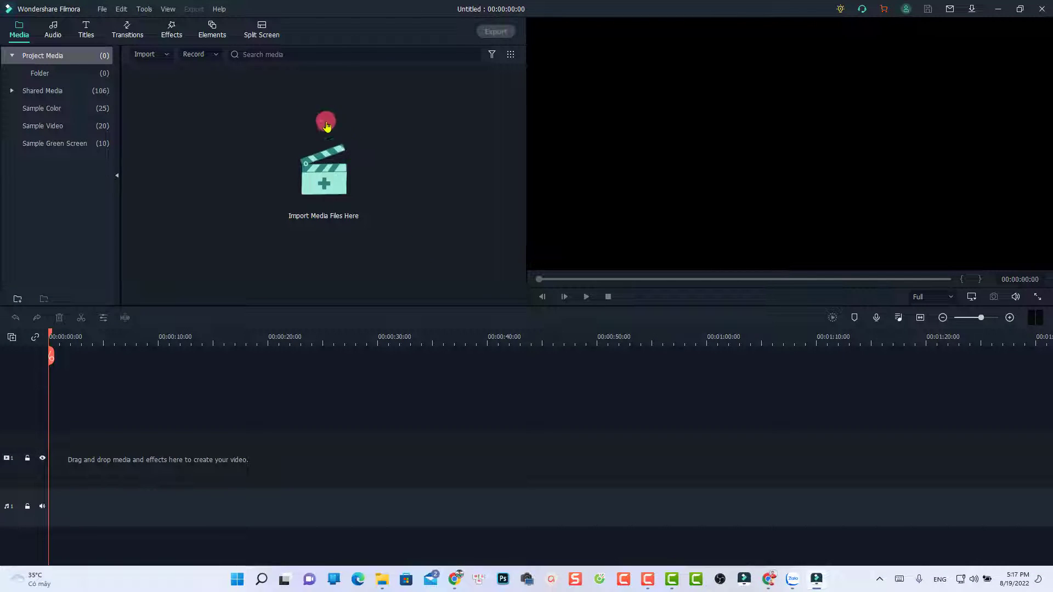
click(219, 9)
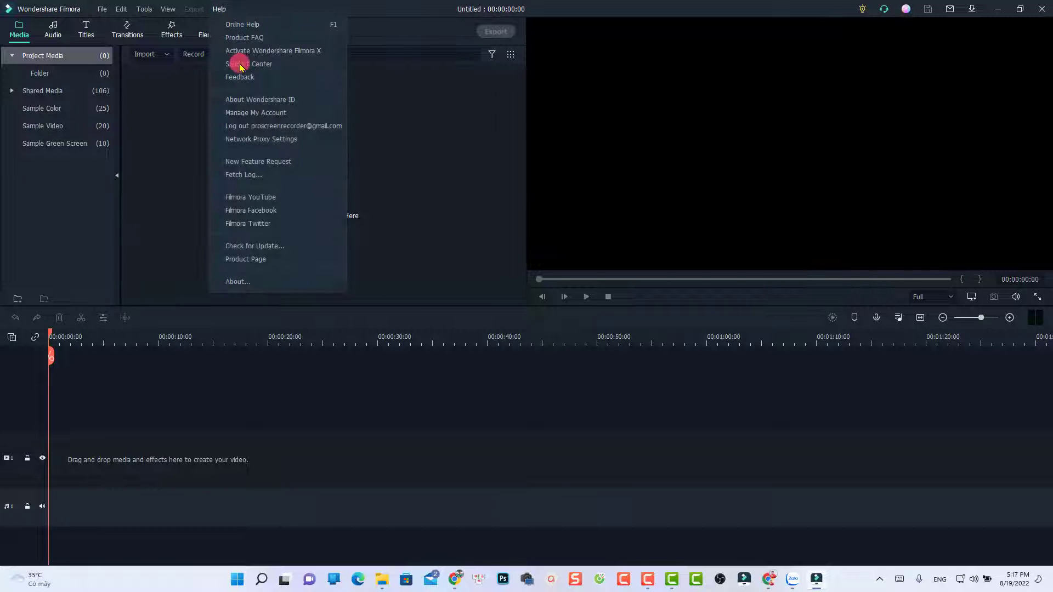
click(238, 281)
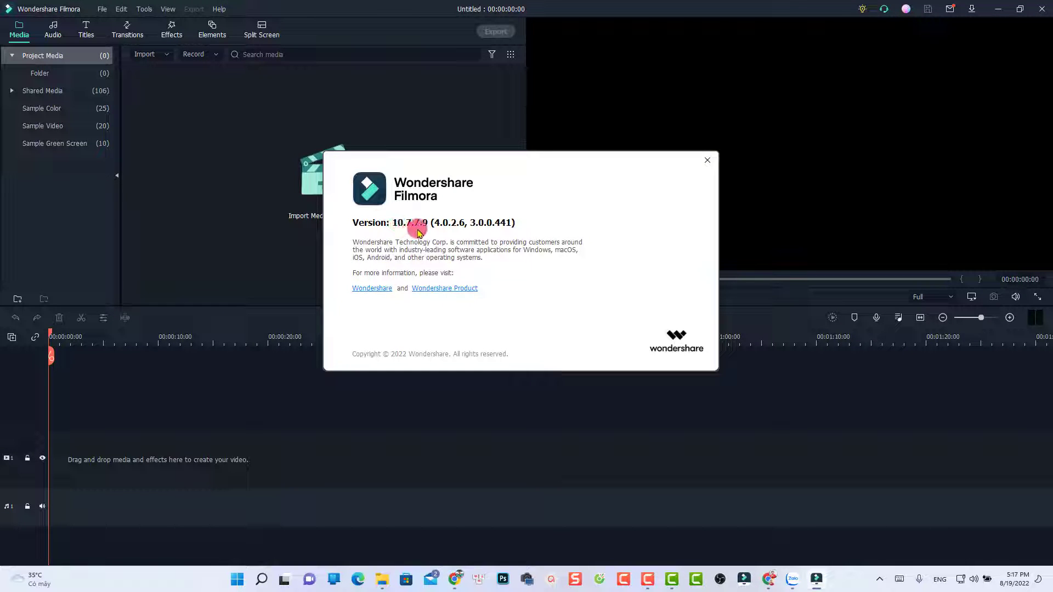
click(709, 162)
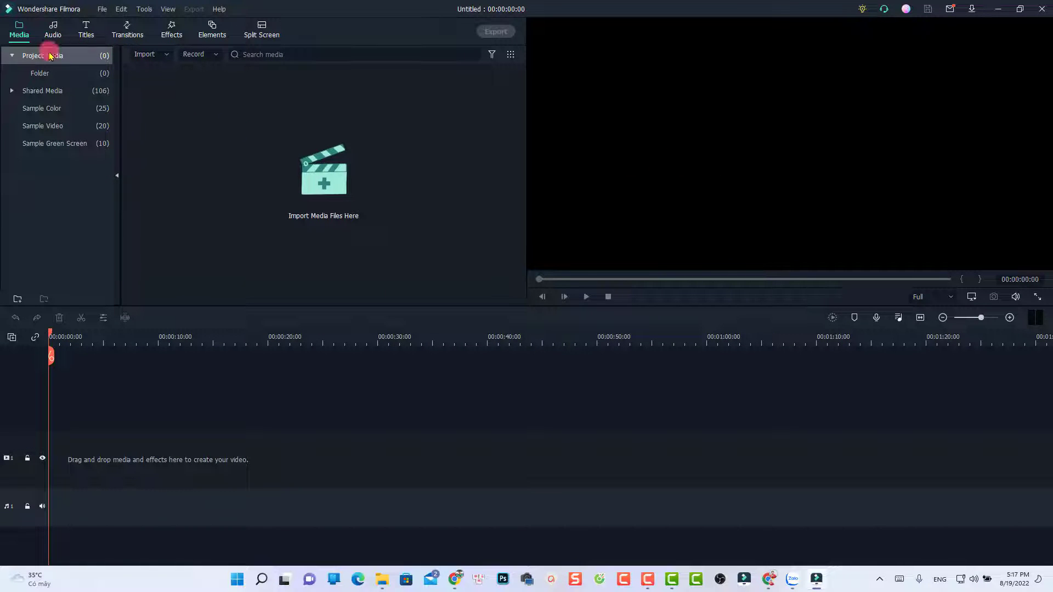
Place Deo Tin1 then Hon 70 Tuoi from Shared Media on the timeline, keeping 1920 x 1080 25fps settings
click(41, 73)
click(47, 108)
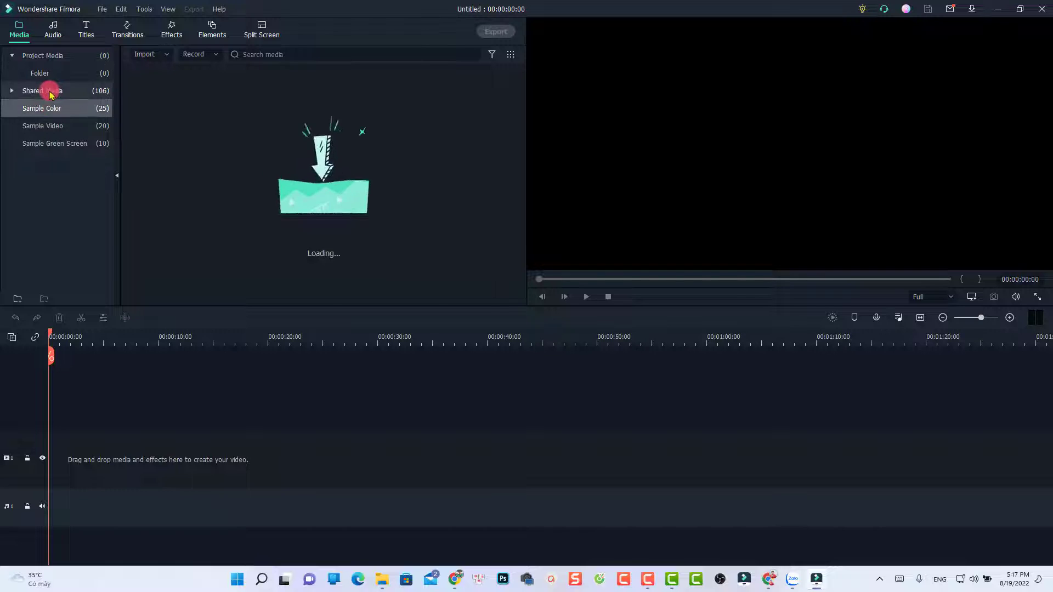
click(50, 92)
drag(181, 175, 43, 457)
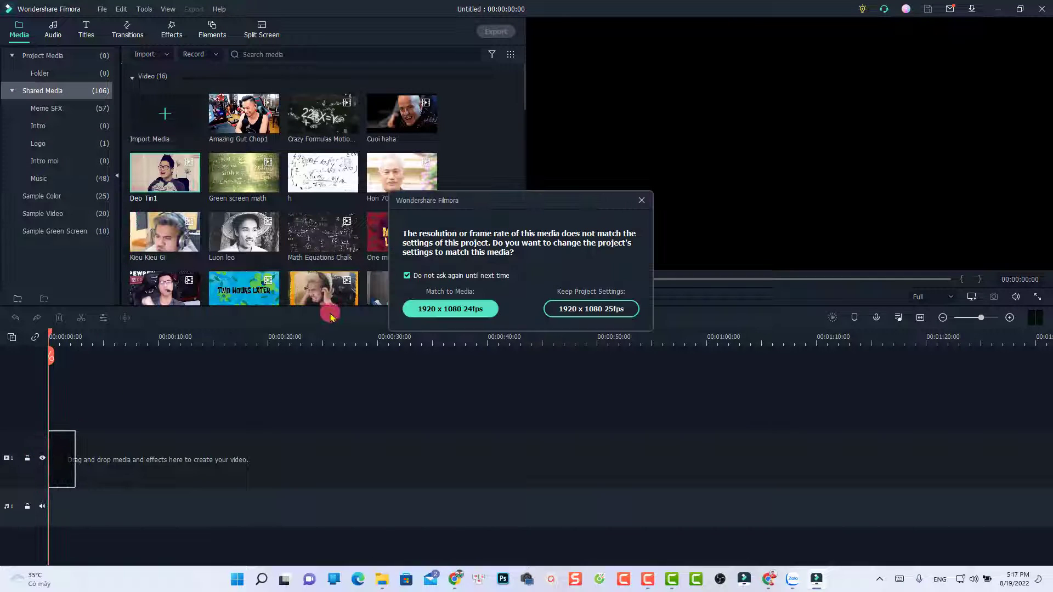
click(573, 310)
drag(387, 179, 85, 469)
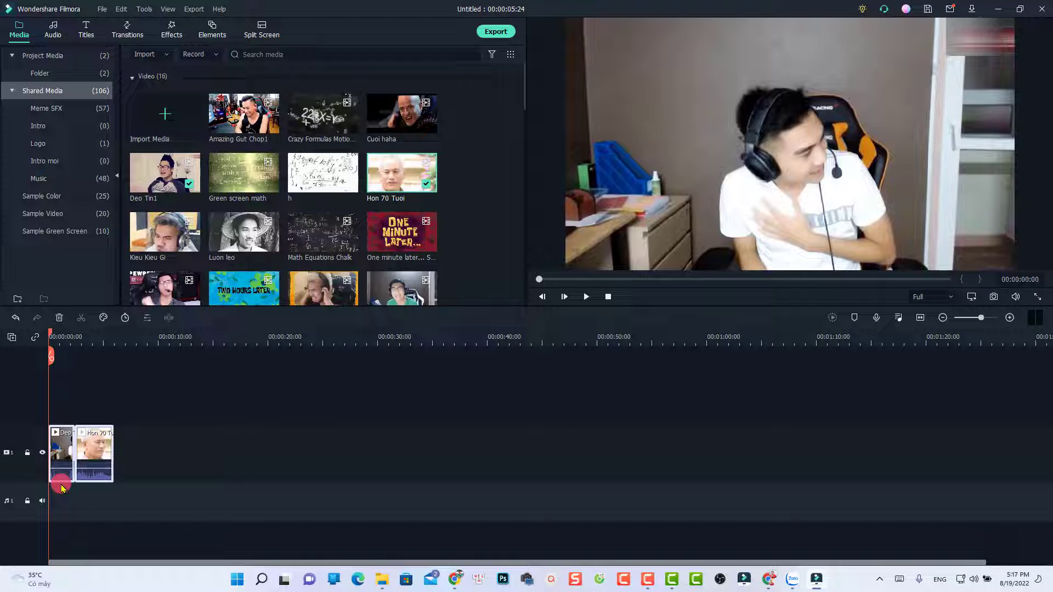
click(60, 341)
scroll(137, 339, up, 3)
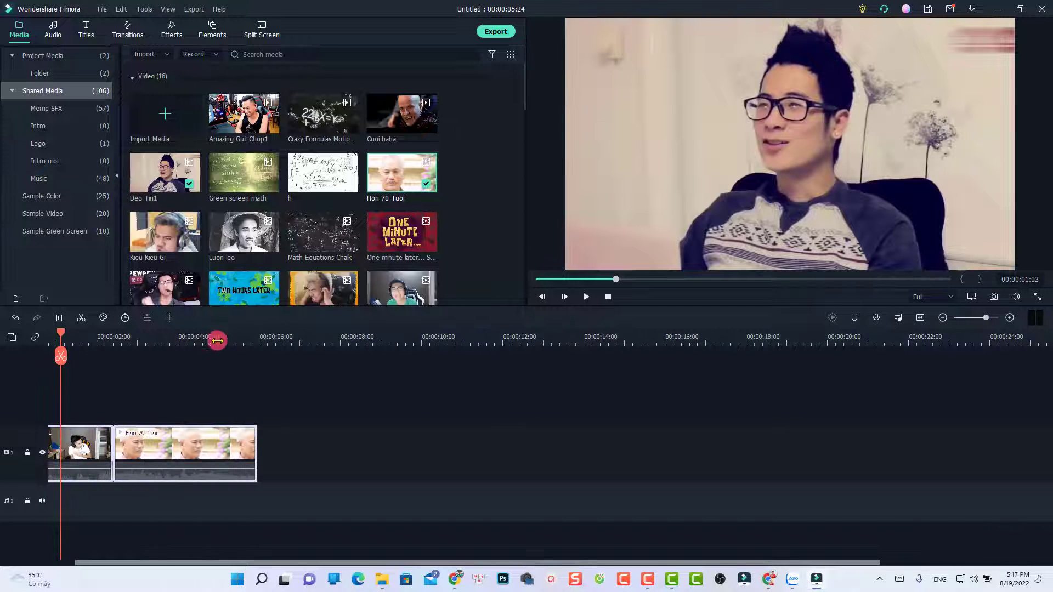
click(170, 28)
Search the transitions for 'pag' and put Page Curl between Deo Tin1 and Hon 70 Tuoi
click(120, 35)
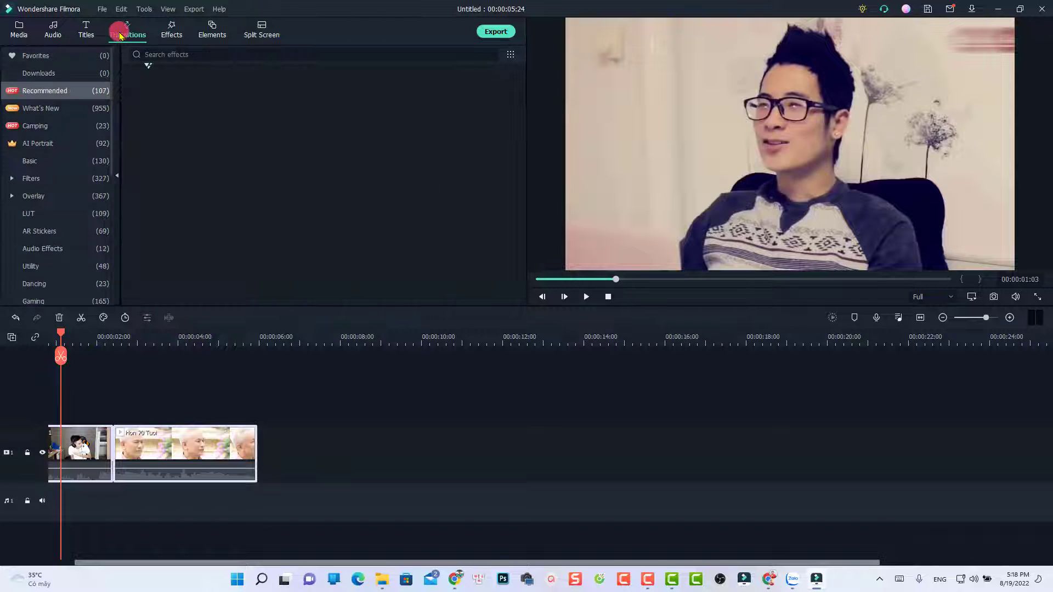
click(165, 55)
text(pa)
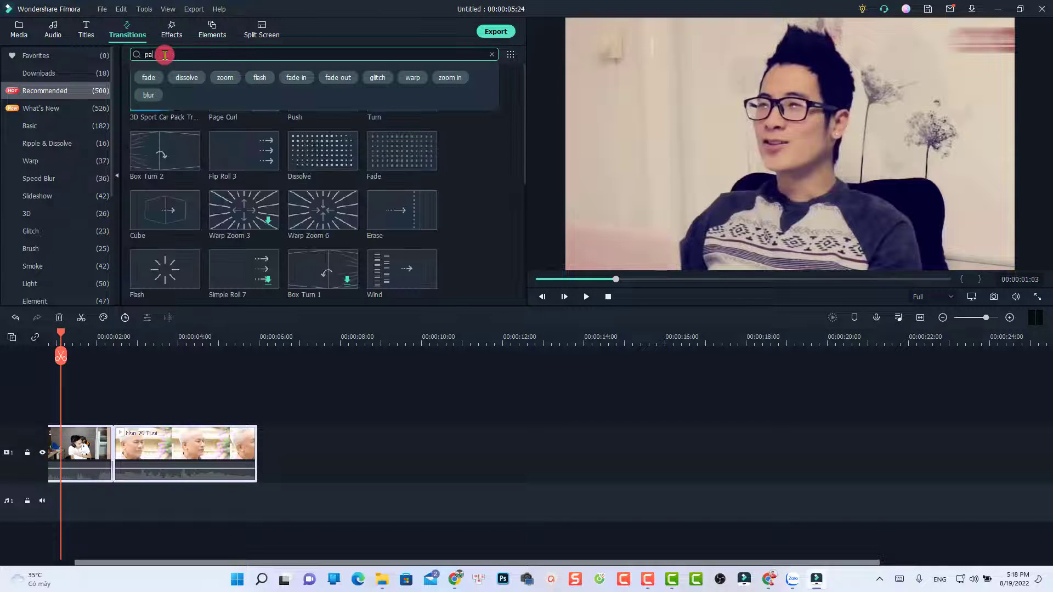
text(ge)
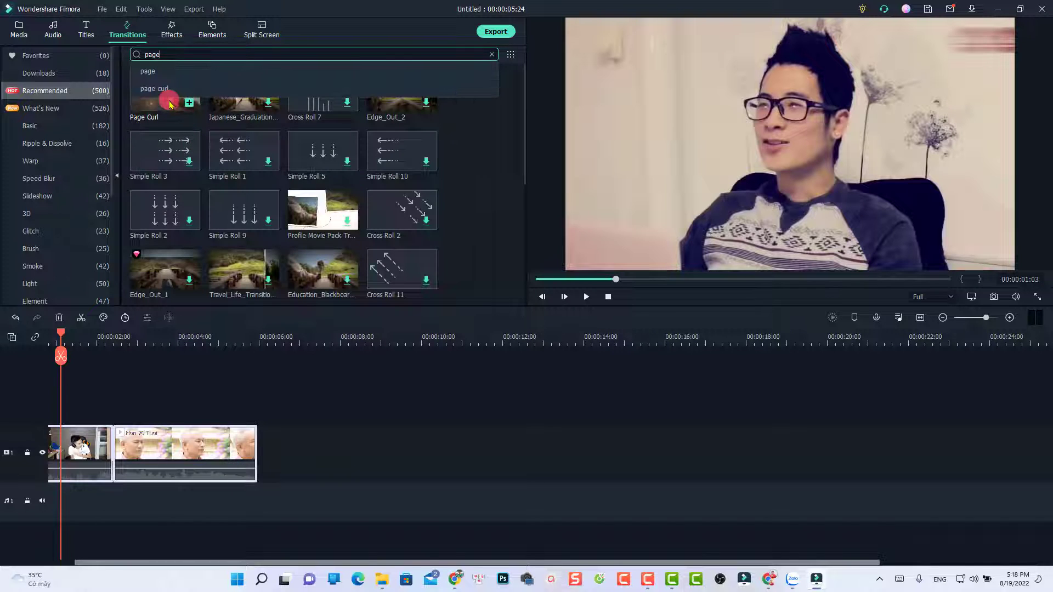
click(508, 155)
drag(164, 105, 107, 426)
Play the Page Curl transition in the preview from the start, then pause
drag(63, 337, 50, 338)
key(space)
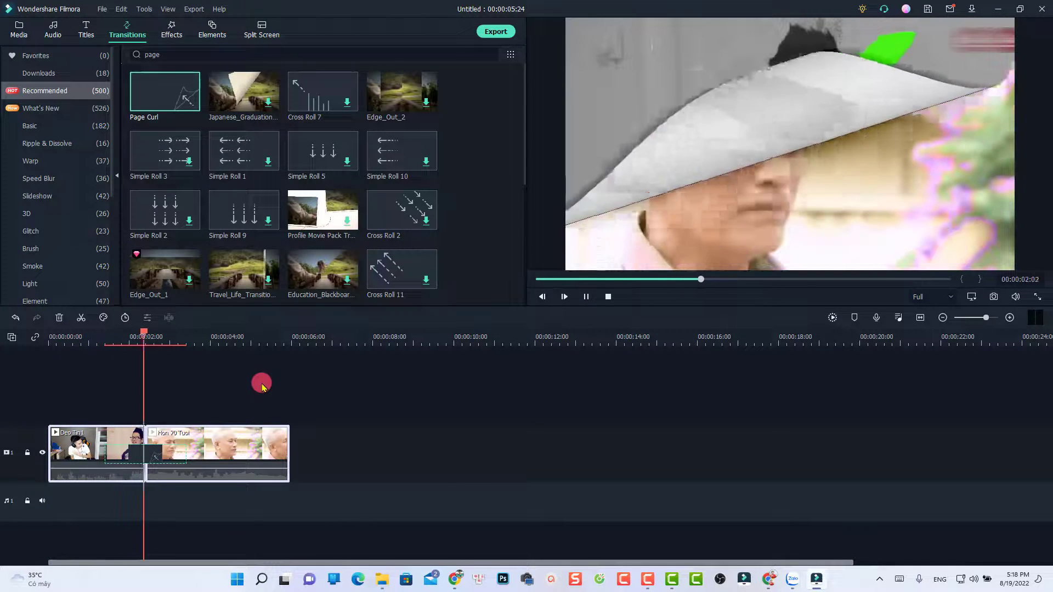
key(space)
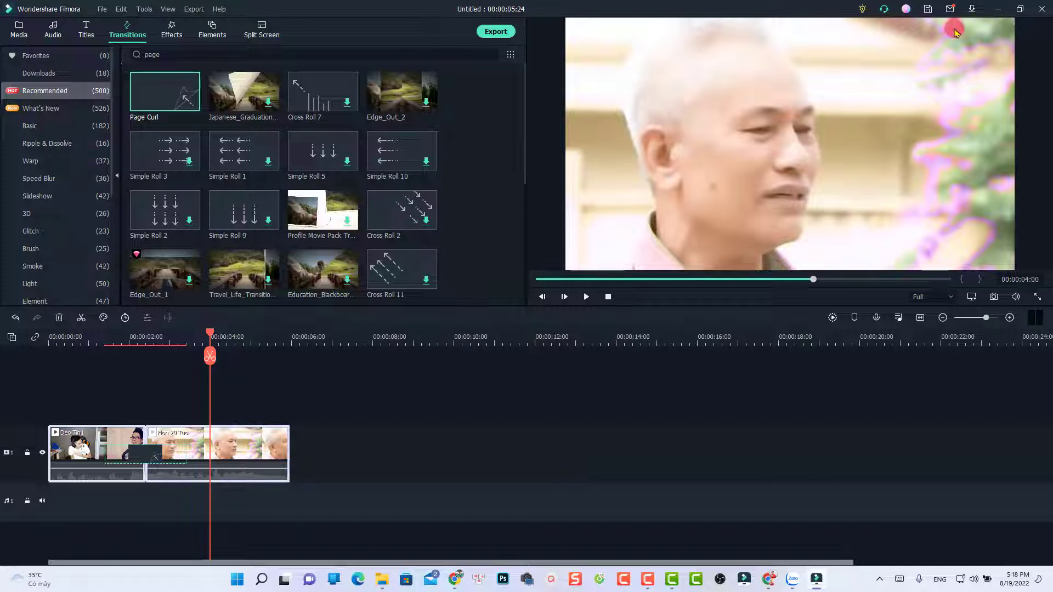
Recheck Filmora's version 10.7.7.9 in Help > About, then switch to Google Drive in Chrome
click(220, 11)
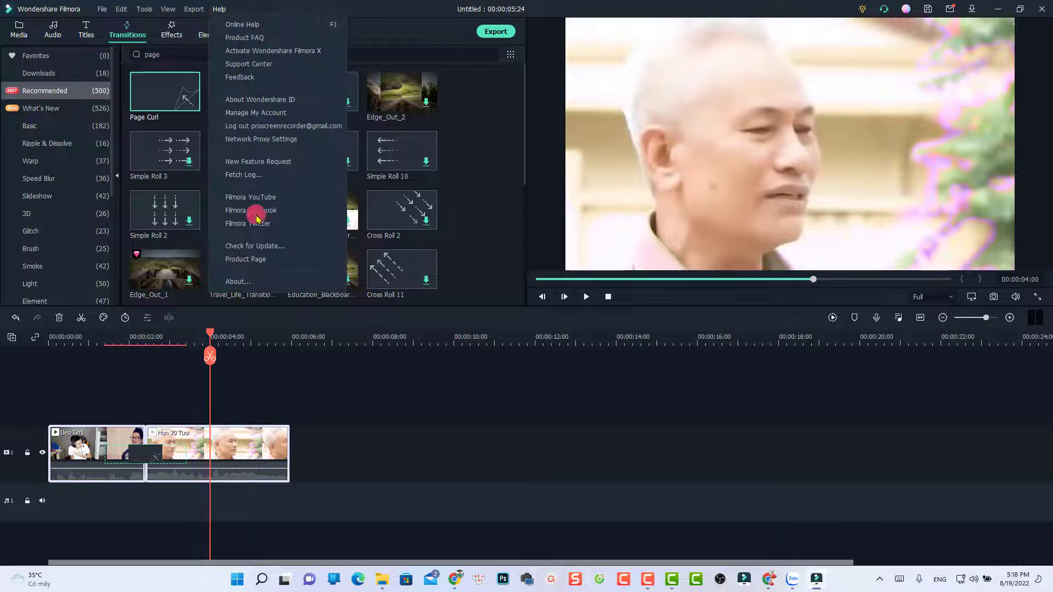
click(235, 281)
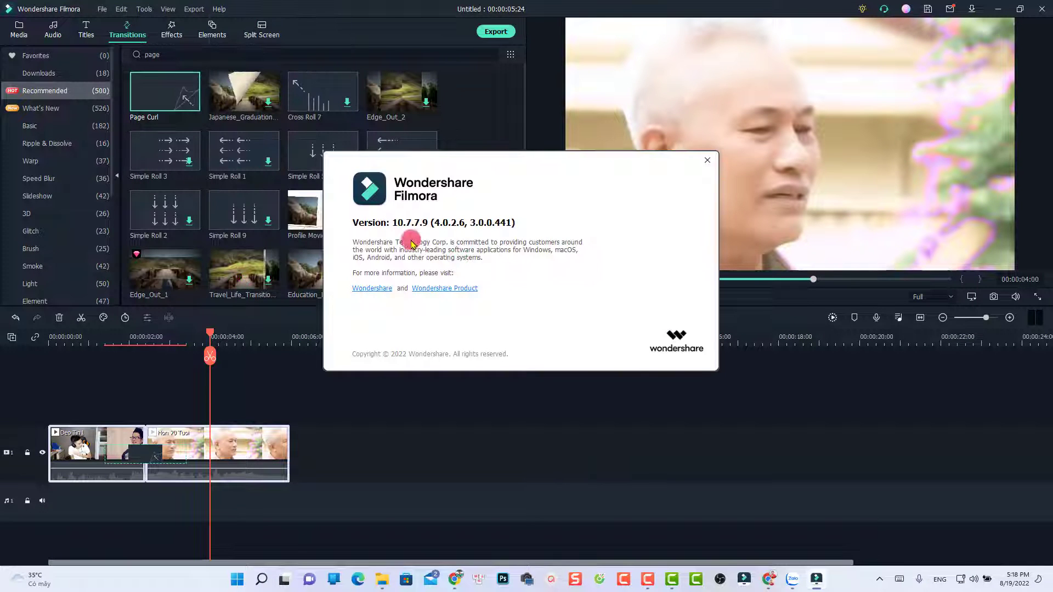
click(771, 583)
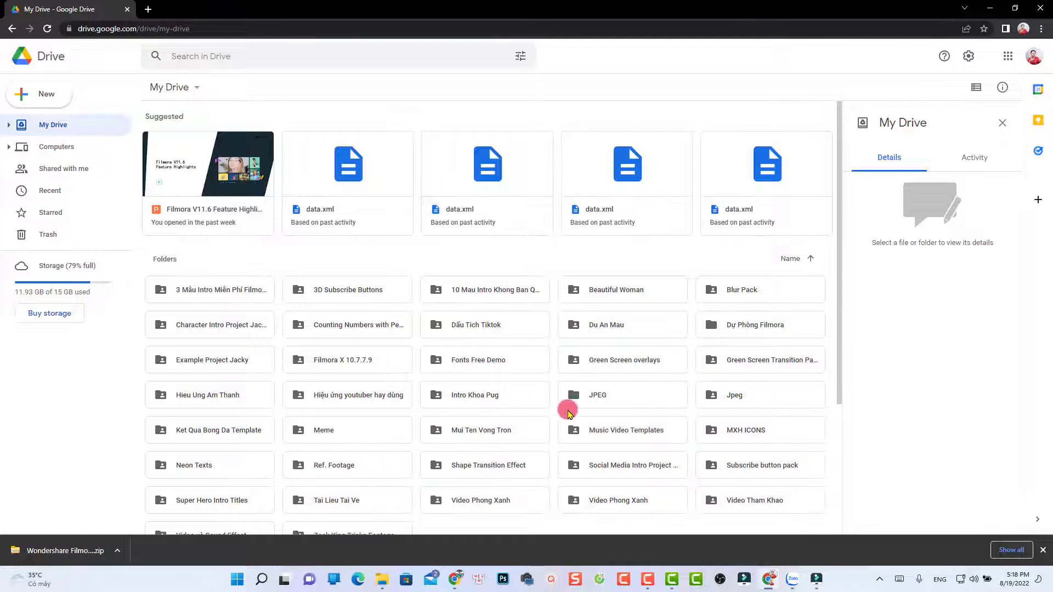
Open the Dự Phòng Filmora folder in Google Drive and bring up options for the Filmora 10.7 folder
scroll(745, 271, down, 1)
double_click(745, 271)
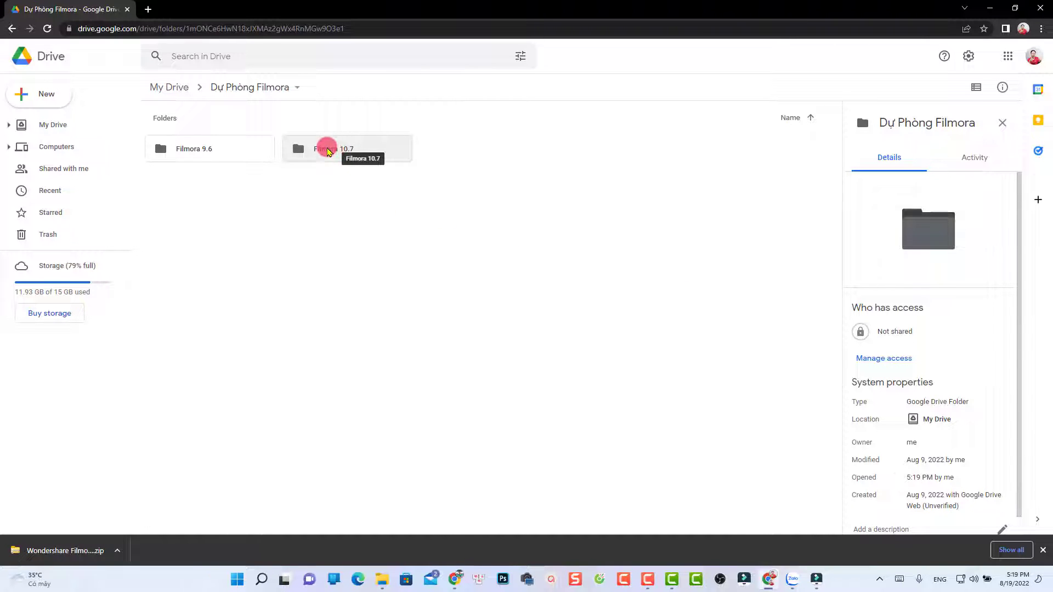
right_click(328, 149)
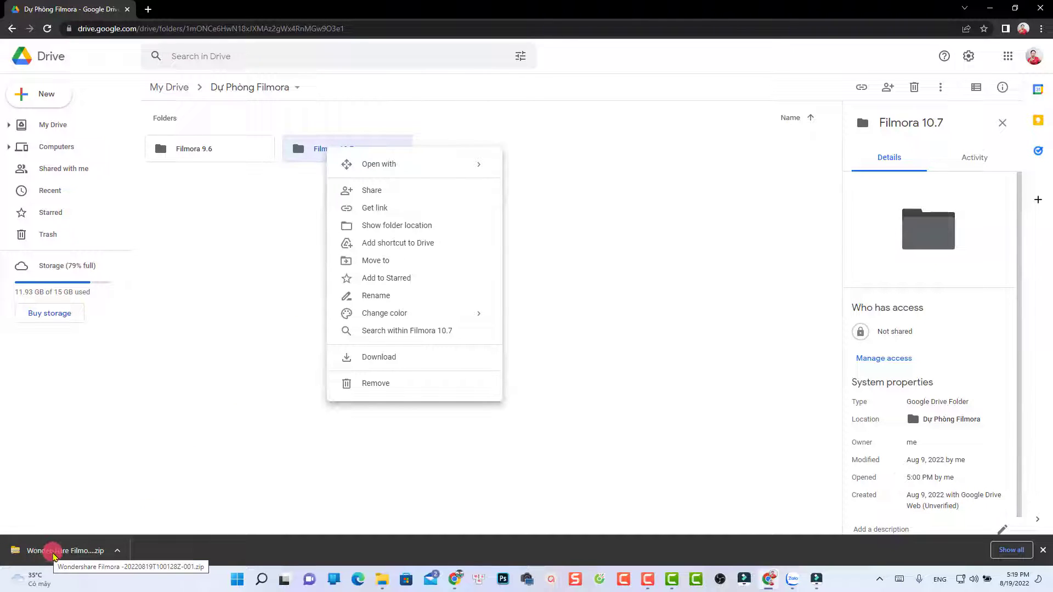
Show the downloaded Wondershare Filmora zip in its folder and bring up File Explorer
right_click(65, 555)
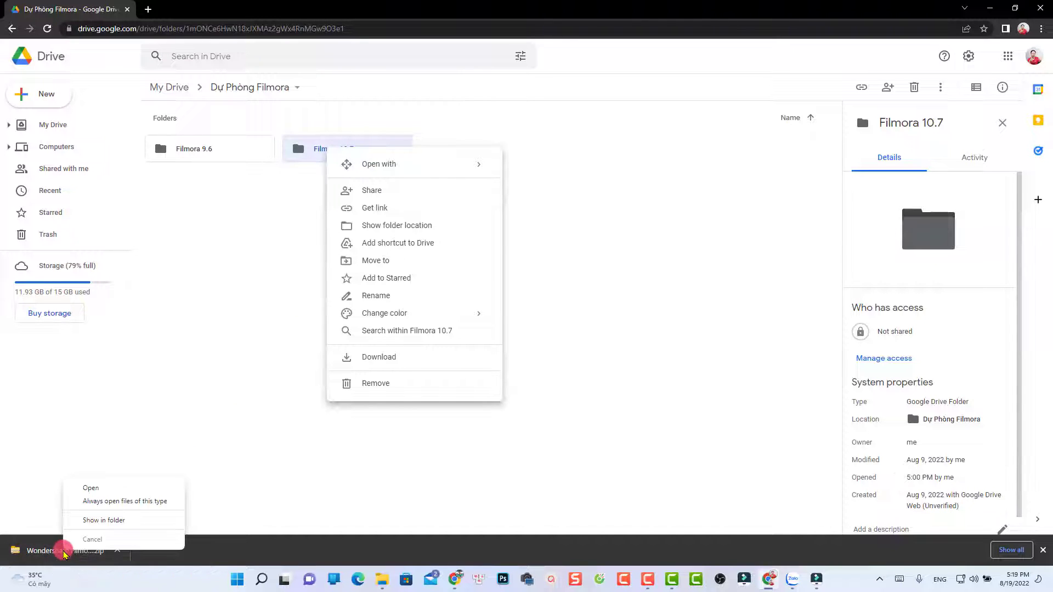
click(89, 520)
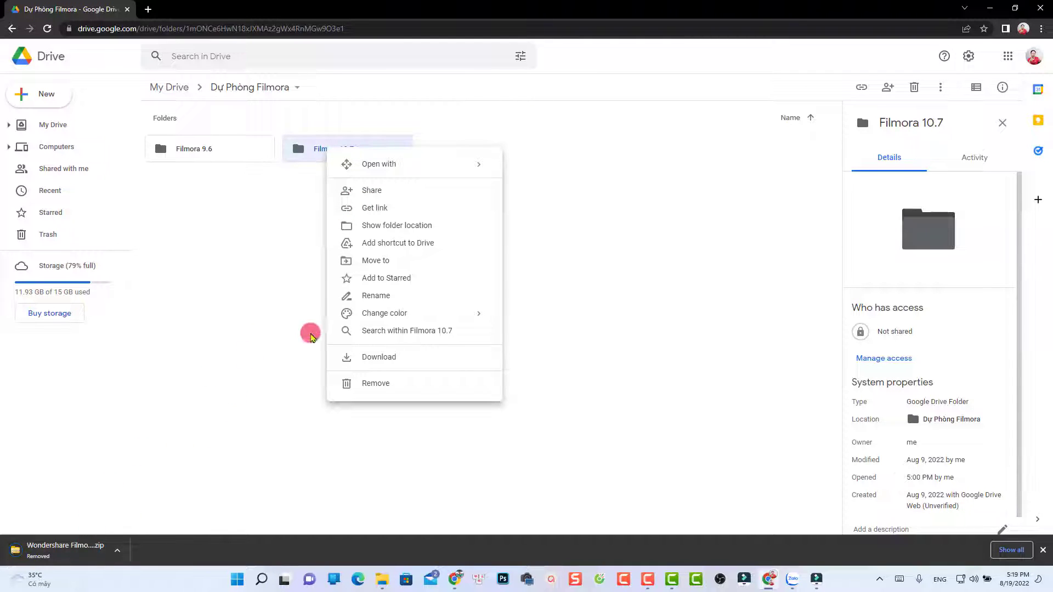
click(382, 579)
Locate and select Wondershare Filmora X.exe inside the extracted Wondershare Filmora_ folder on Local Disk (D:)
click(44, 256)
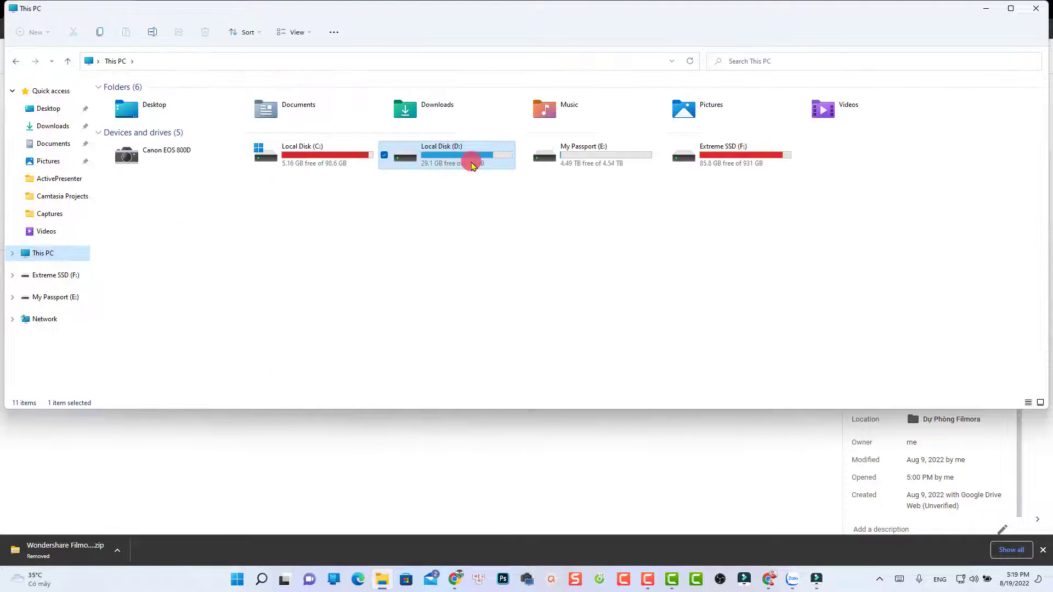
double_click(465, 163)
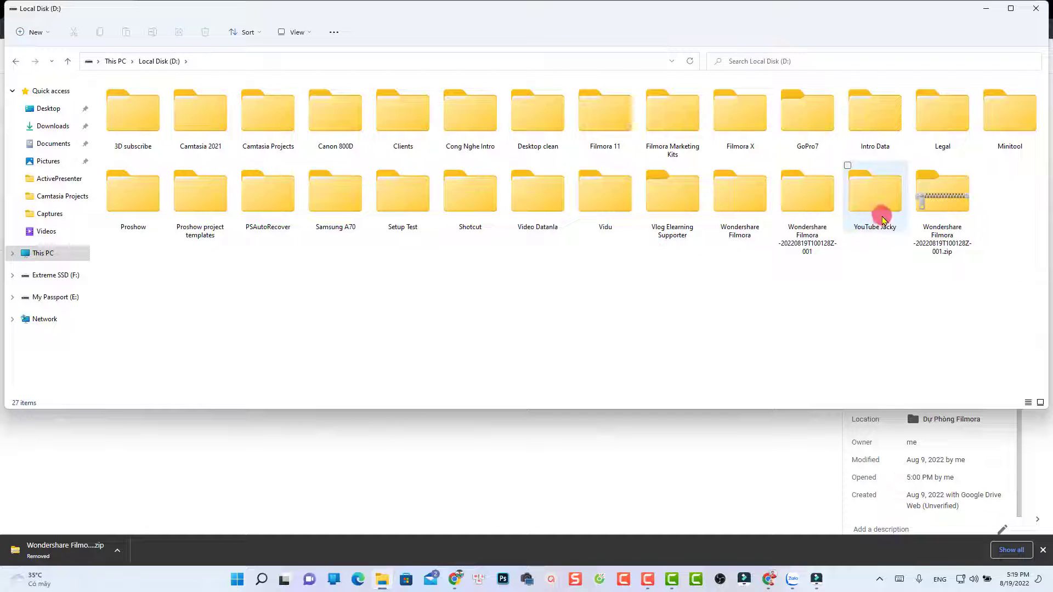
click(948, 214)
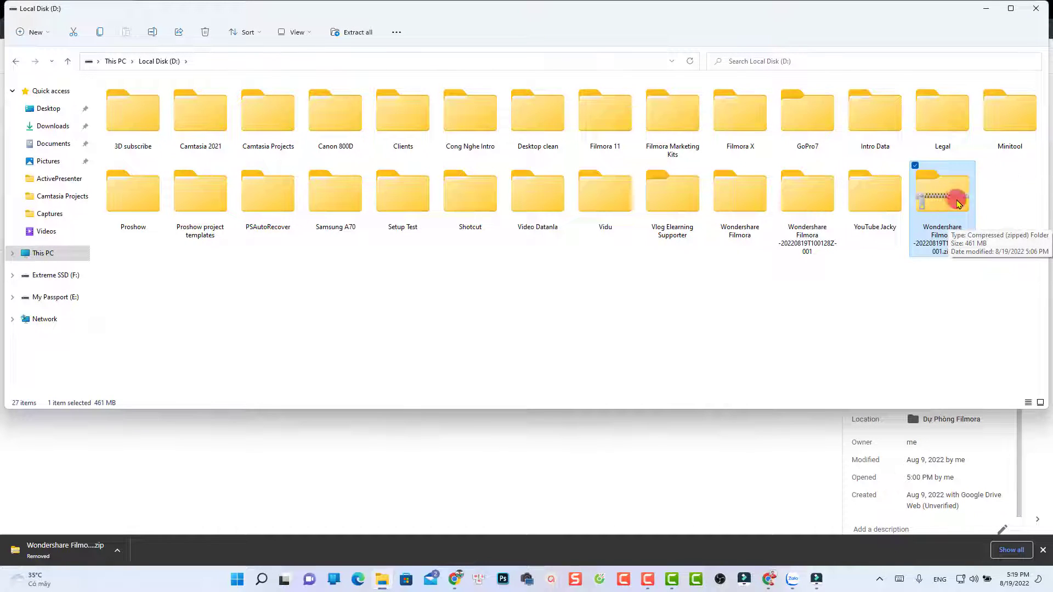
double_click(813, 201)
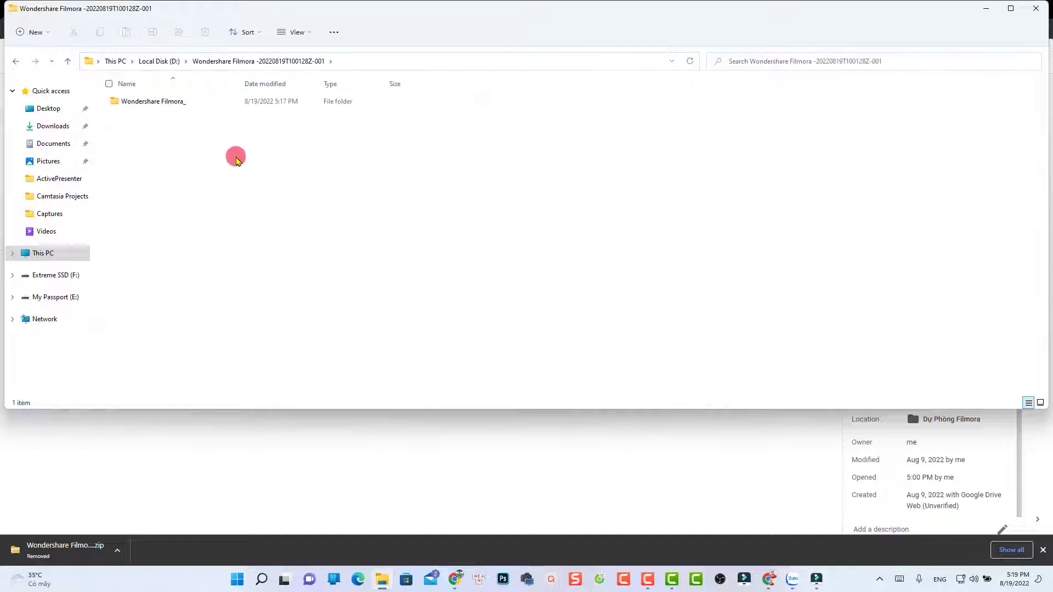
click(147, 104)
double_click(148, 104)
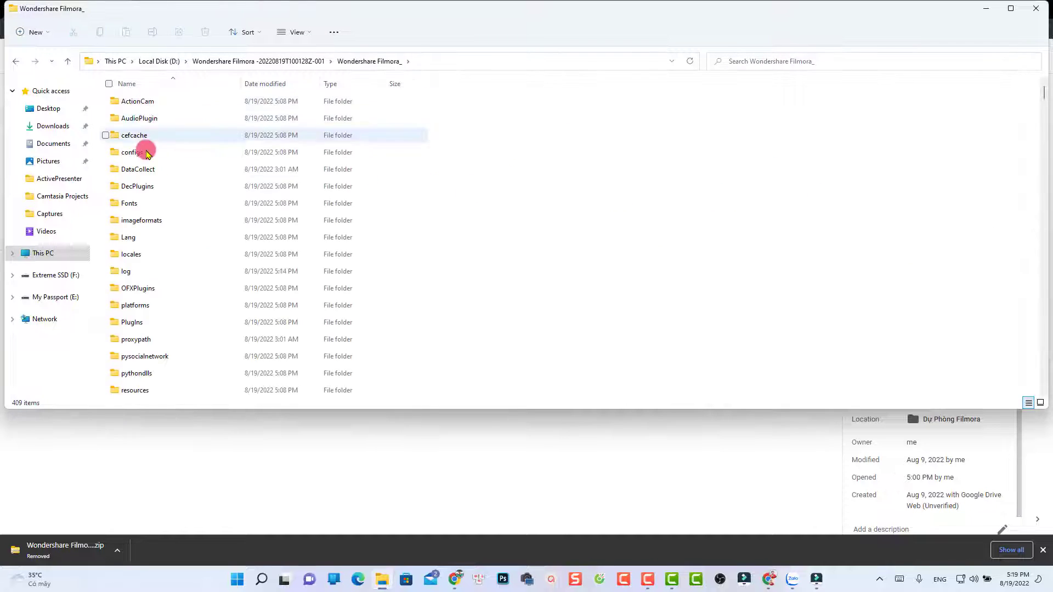
scroll(170, 294, down, 20)
scroll(176, 298, down, 8)
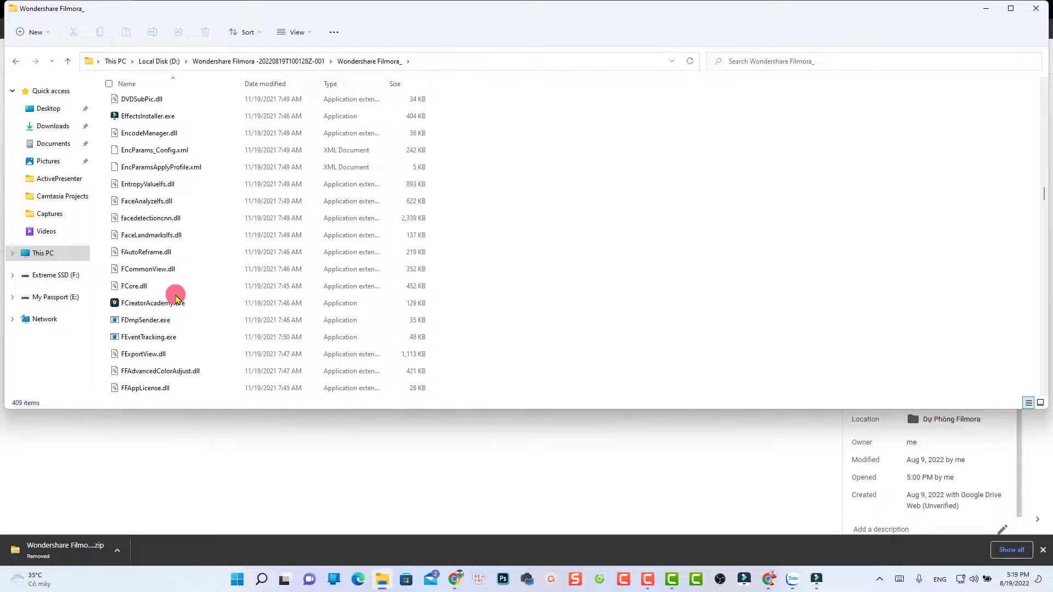
scroll(176, 298, down, 20)
click(163, 291)
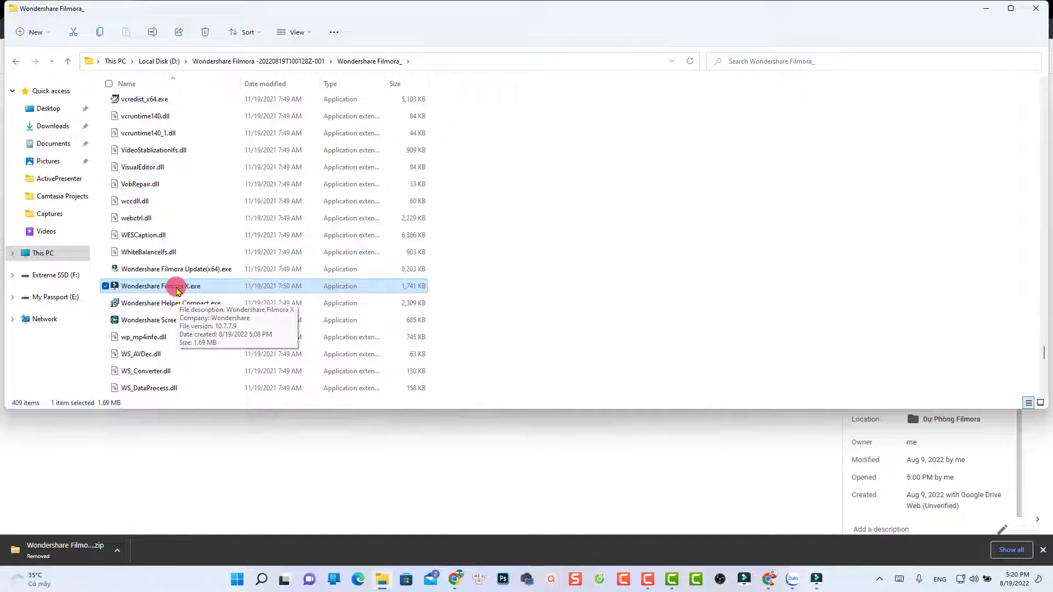
Close the About dialog and quit the running Filmora without saving the project
click(816, 581)
click(706, 162)
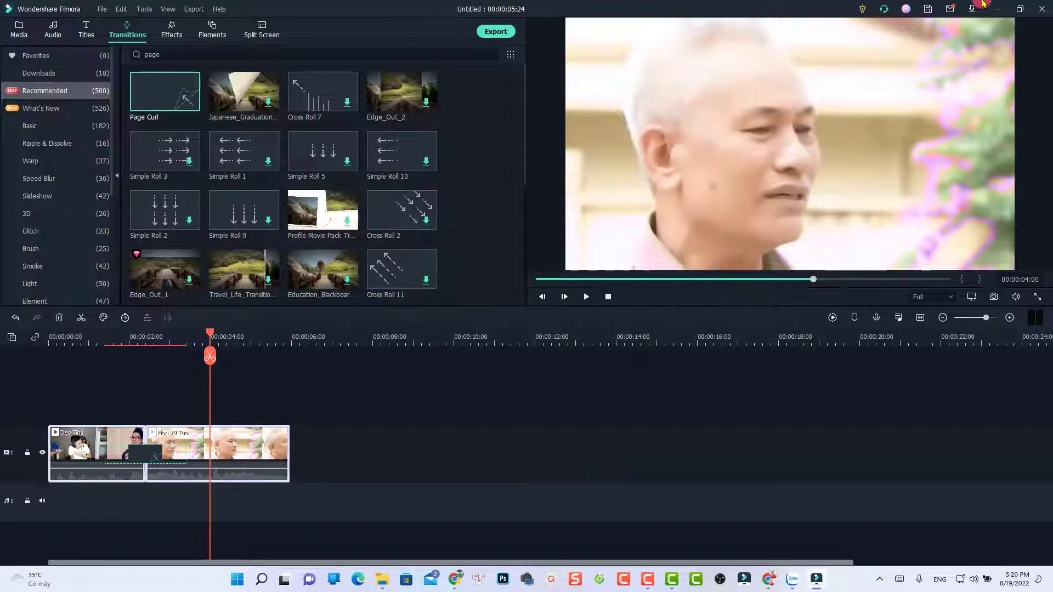
click(1041, 9)
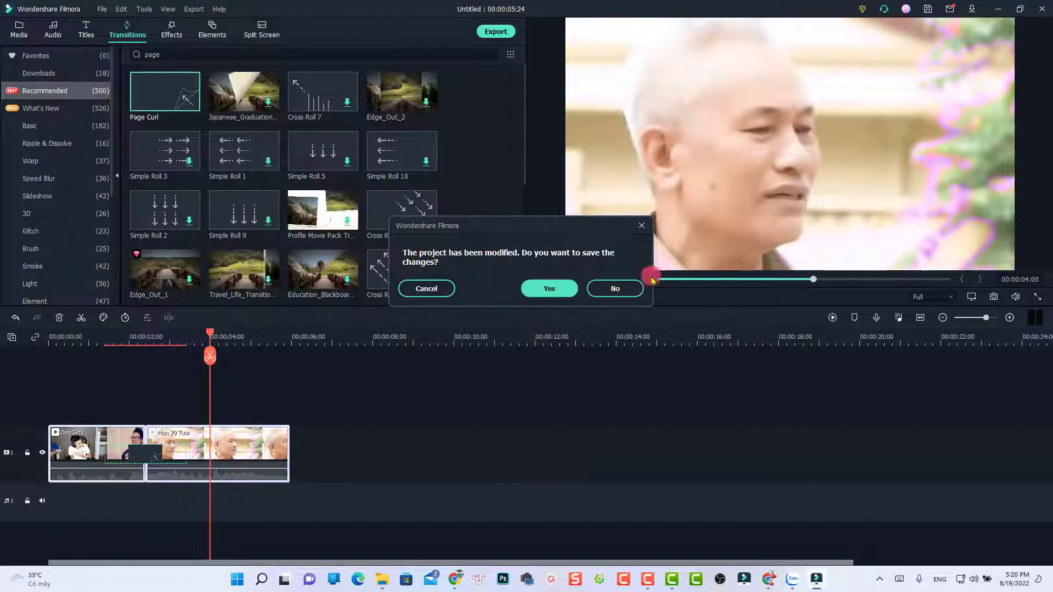
click(598, 288)
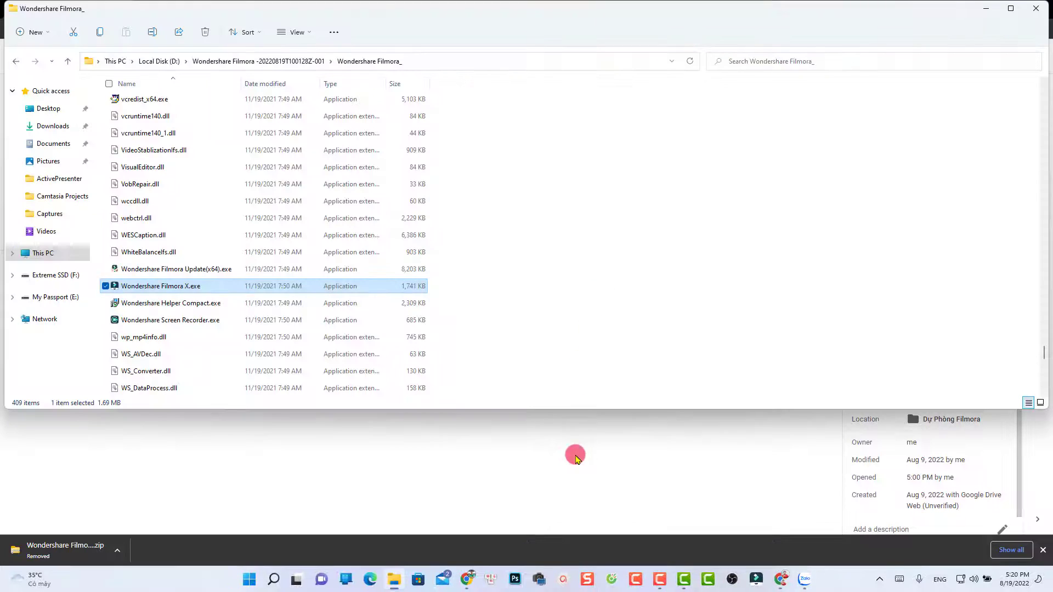
Launch the portable Wondershare Filmora X.exe and minimize File Explorer
double_click(138, 286)
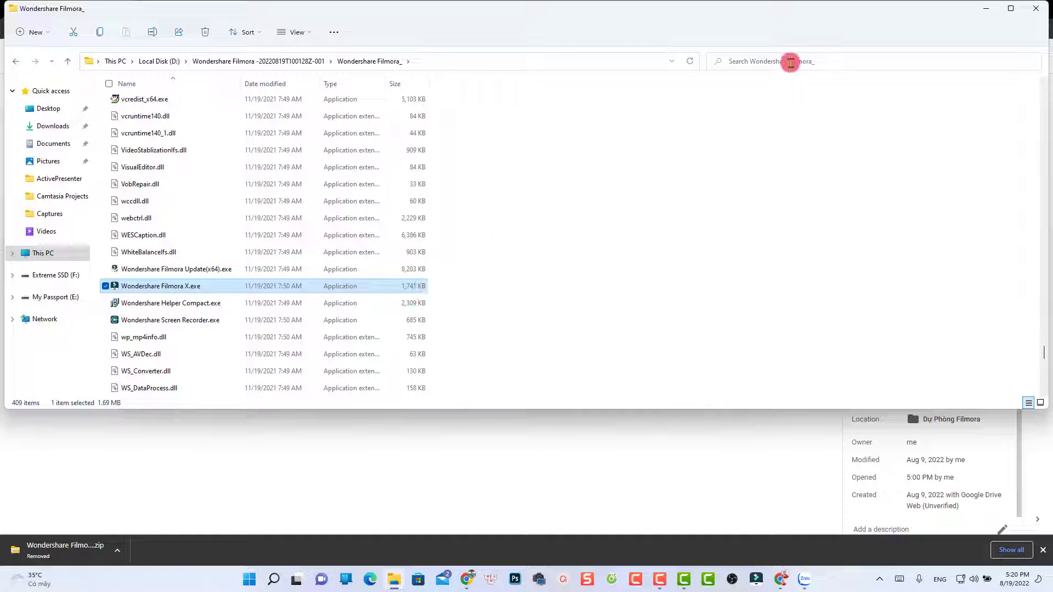
click(986, 8)
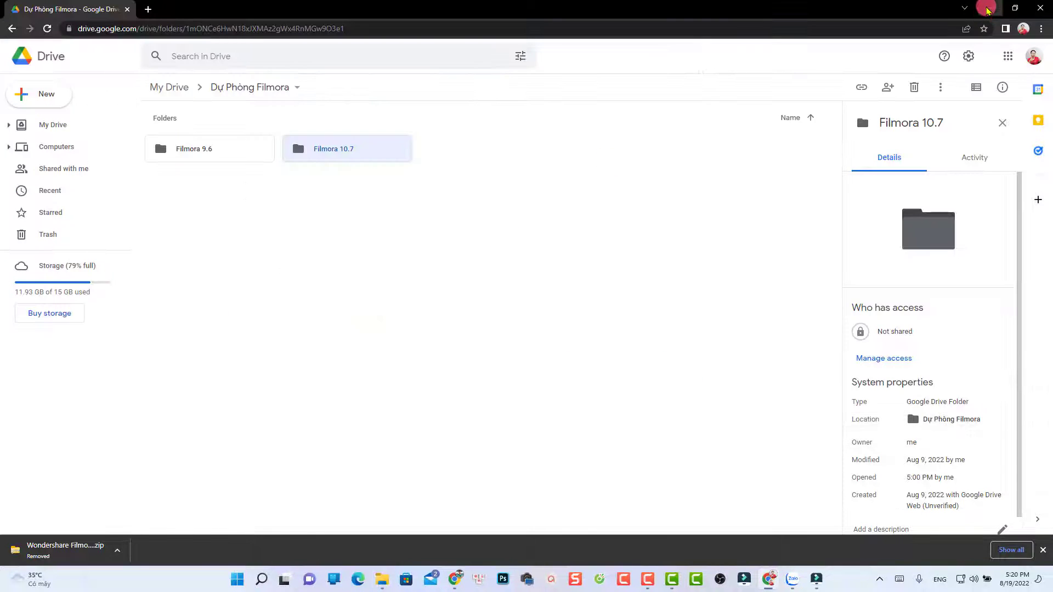
Minimize Chrome and start a new empty project in the portable Filmora
click(986, 8)
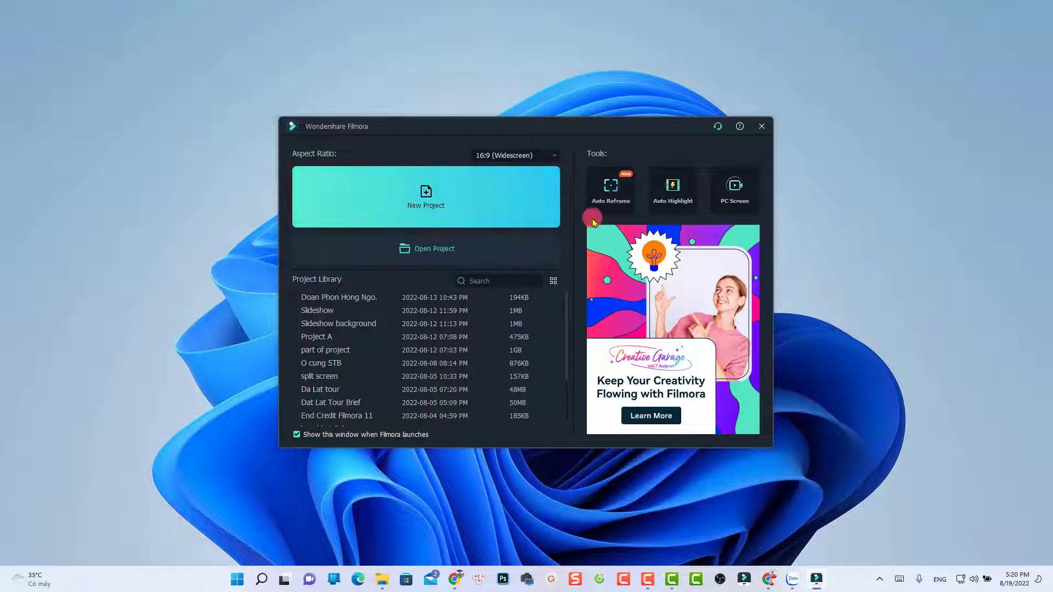
click(437, 226)
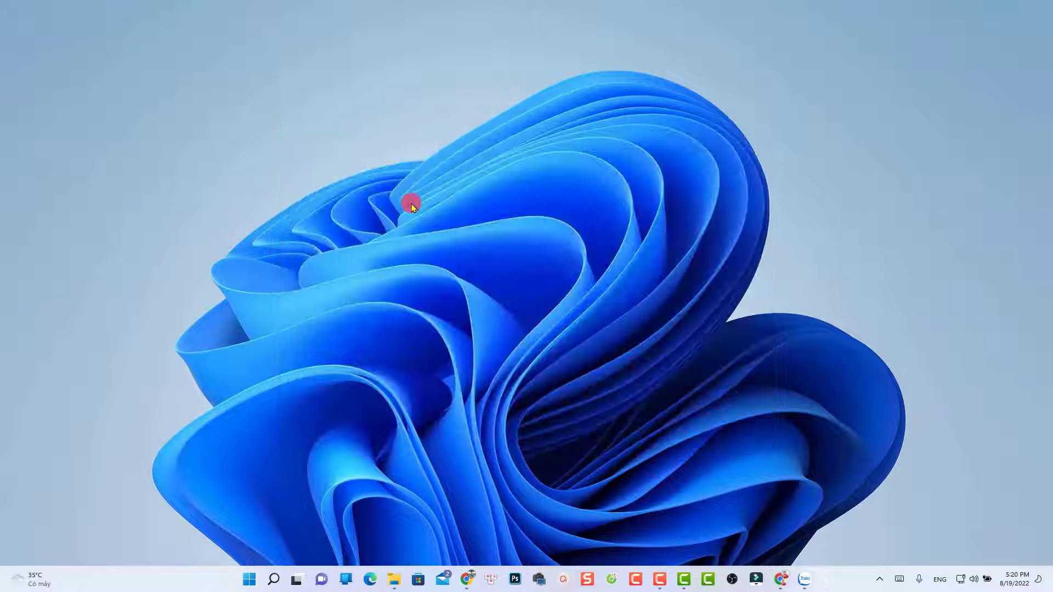